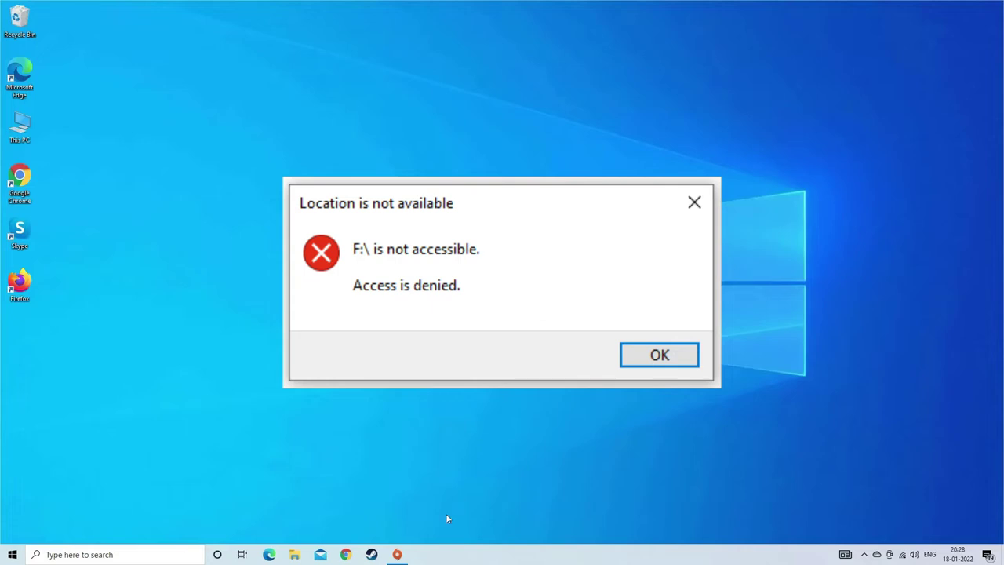
Close the Origin window from the taskbar and dismiss the F: access-denied error.
{"action": "right_click", "coordinate": [398, 554]}
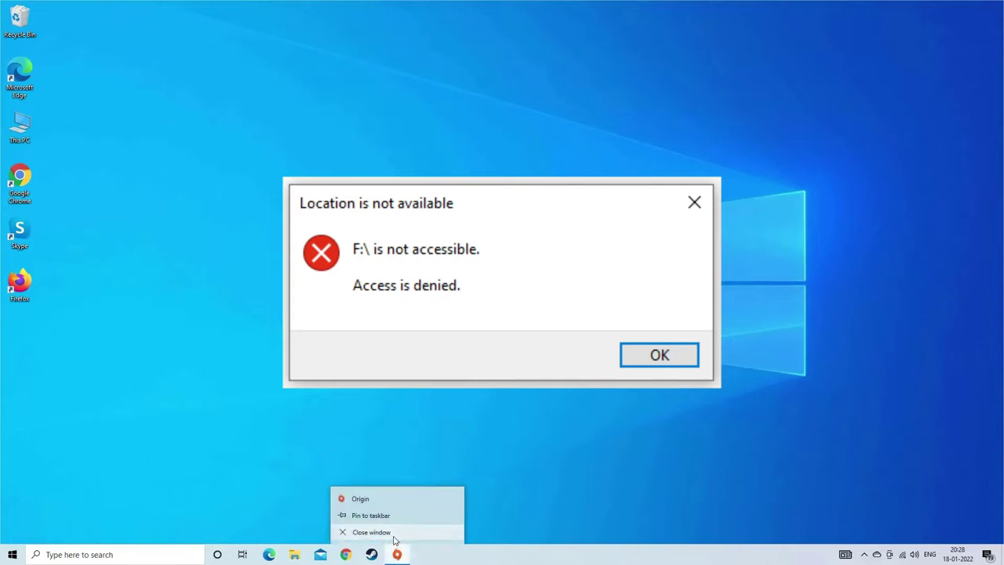
{"action": "left_click", "coordinate": [394, 533]}
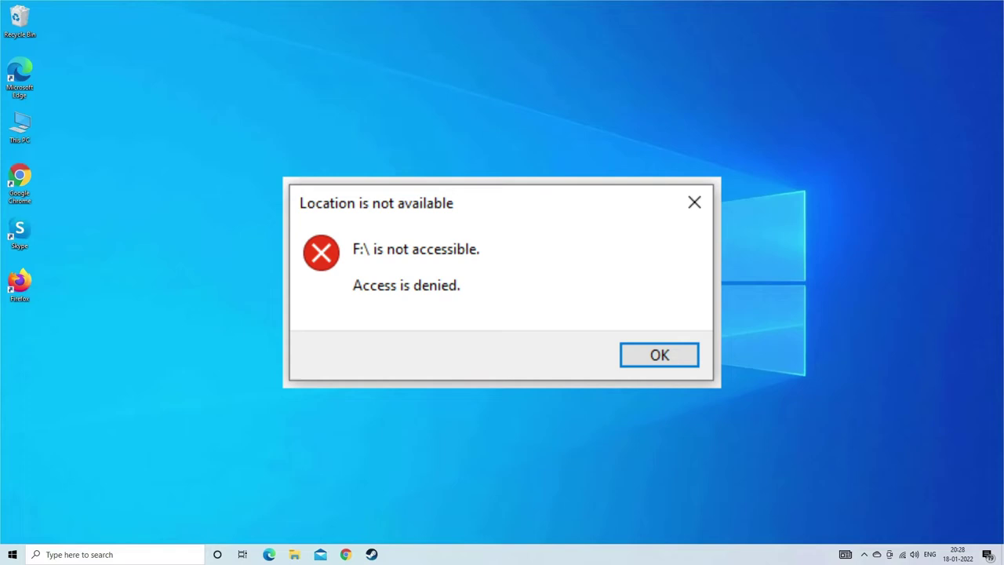
{"action": "key", "text": "Return"}
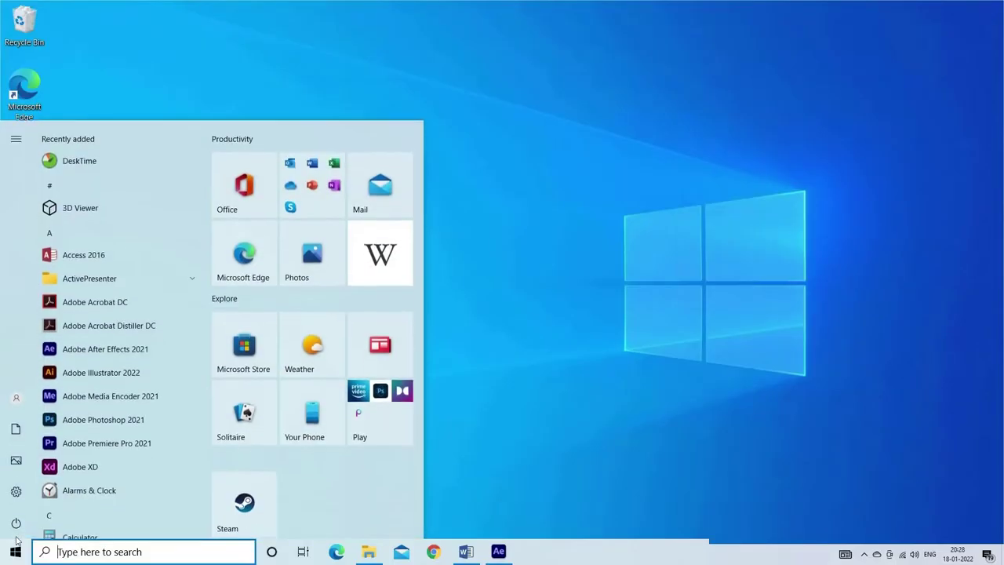
Restart the computer from the Start menu's Power button.
{"action": "left_click", "coordinate": [16, 524]}
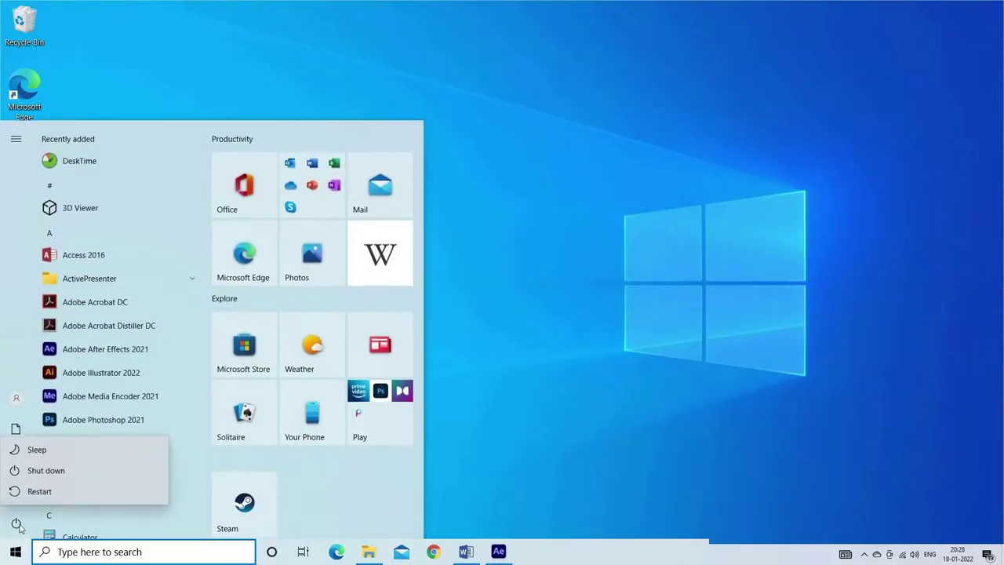
{"action": "left_click", "coordinate": [49, 492]}
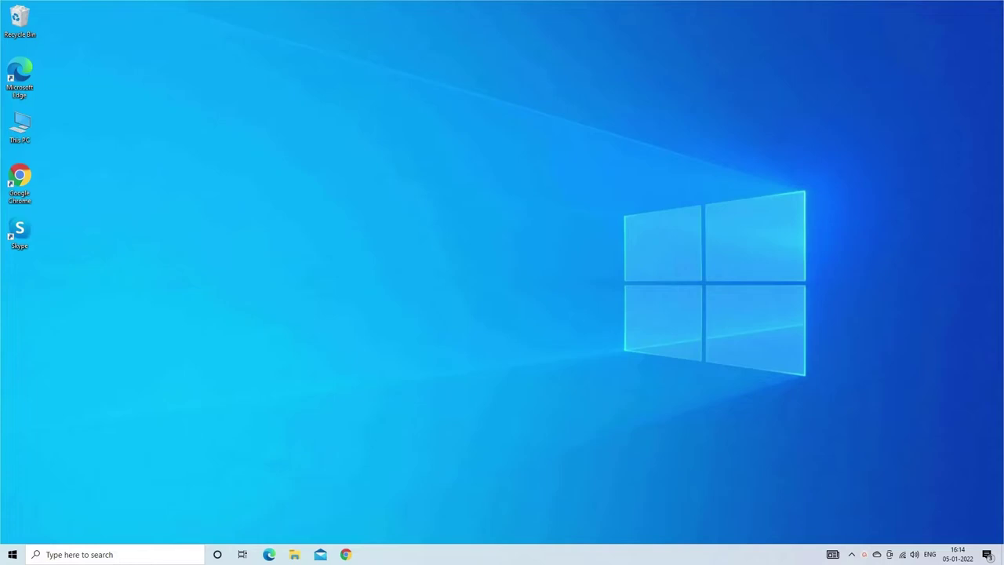
Run chkdsk with /f /r /x on the drive from an administrator Command Prompt.
{"action": "left_click", "coordinate": [95, 553]}
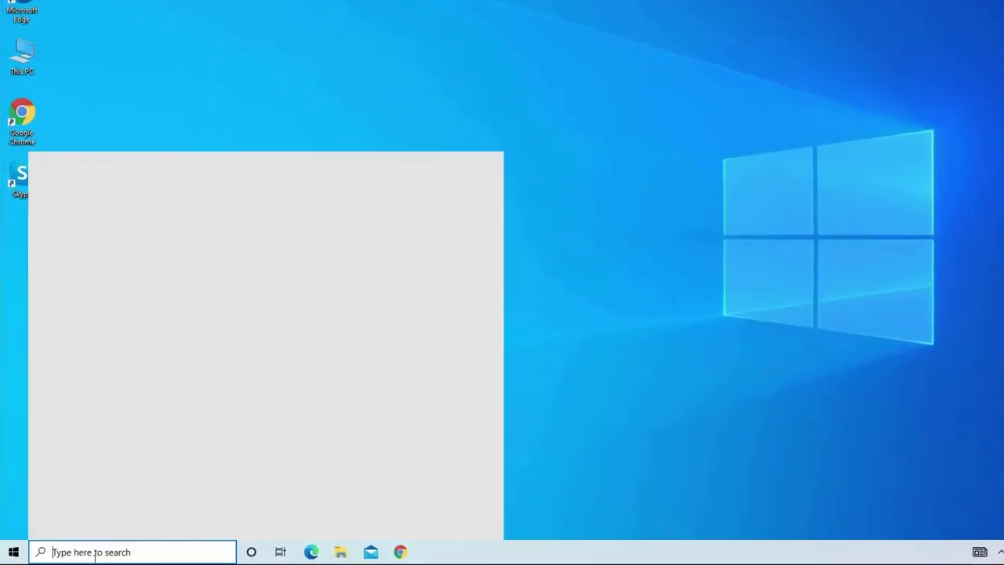
{"action": "type", "text": "cmd"}
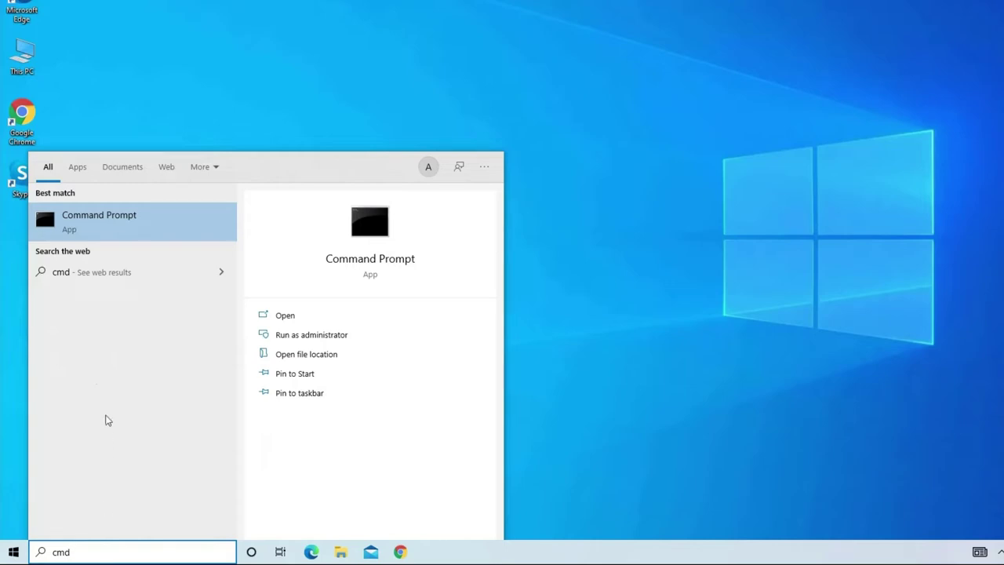
{"action": "right_click", "coordinate": [110, 224]}
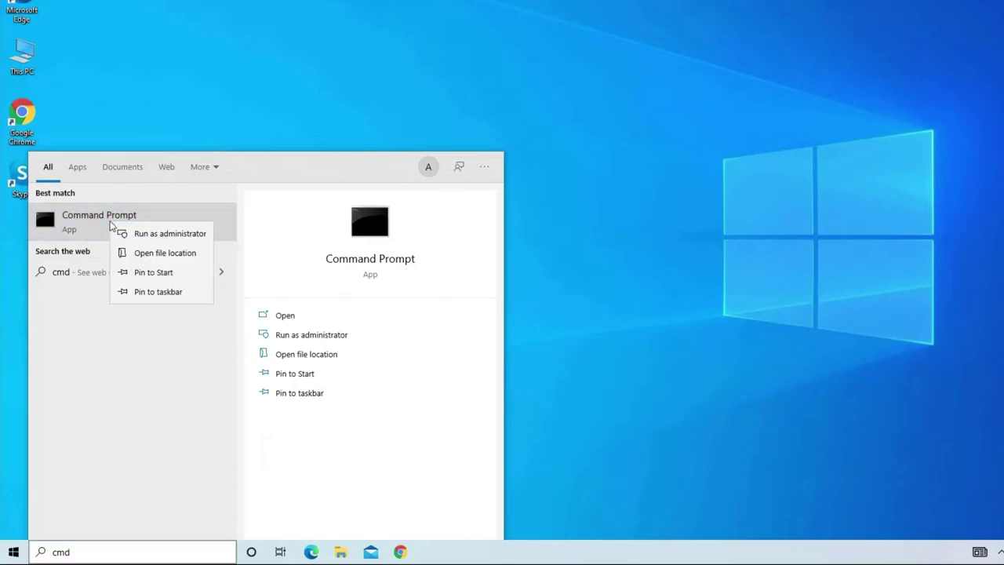
{"action": "left_click", "coordinate": [147, 237]}
{"action": "type", "text": "ch"}
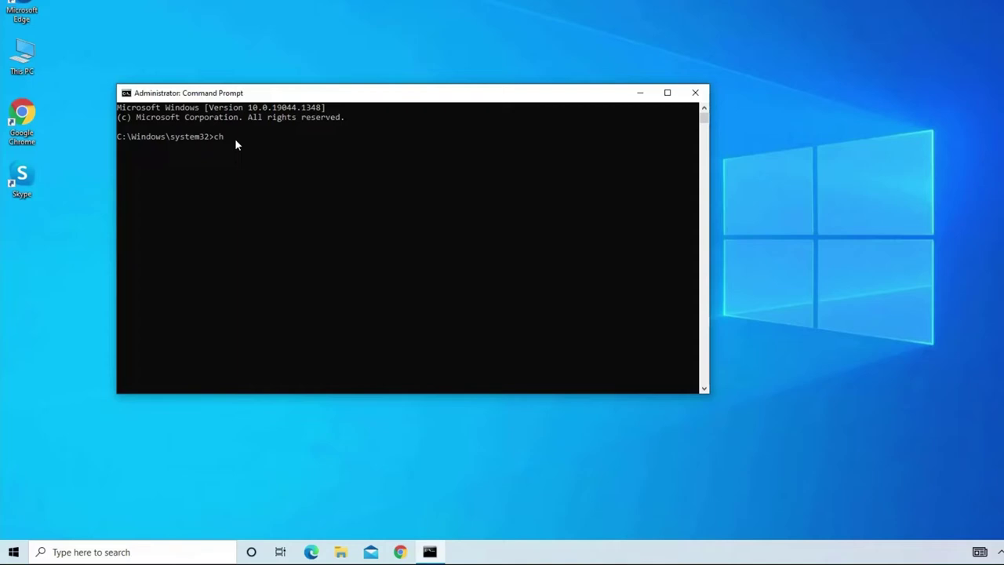
{"action": "type", "text": "F"}
{"action": "type", "text": "/r/x"}
{"action": "key", "text": "Return"}
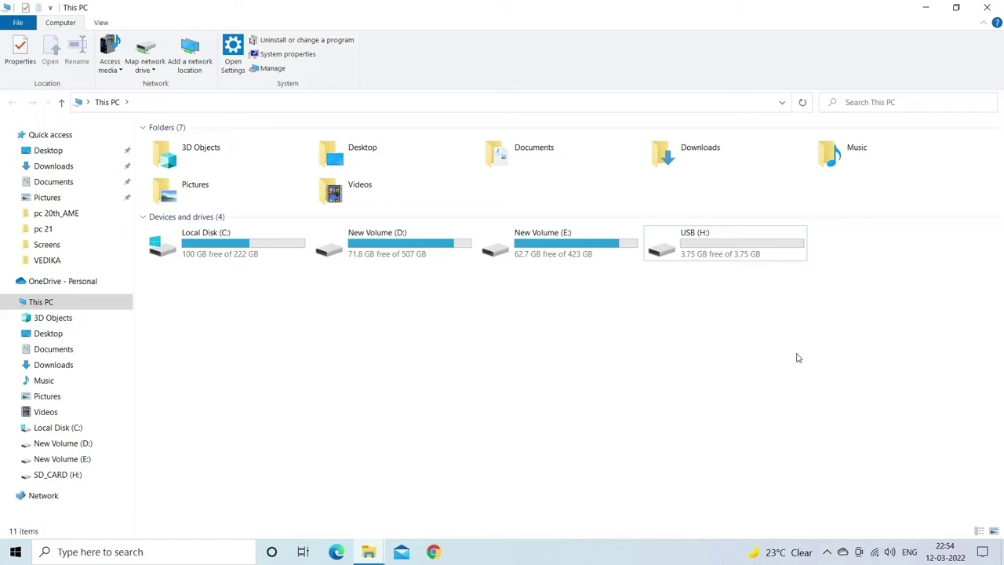
Run Scan and repair drive on USB (H:) from Properties > Tools and close the no-errors result.
{"action": "right_click", "coordinate": [714, 240]}
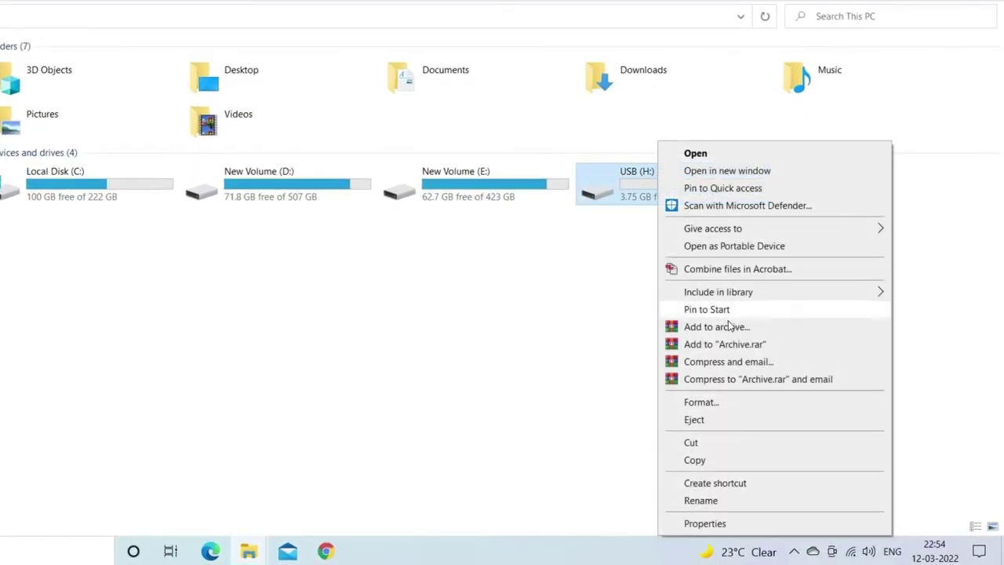
{"action": "left_click", "coordinate": [707, 524]}
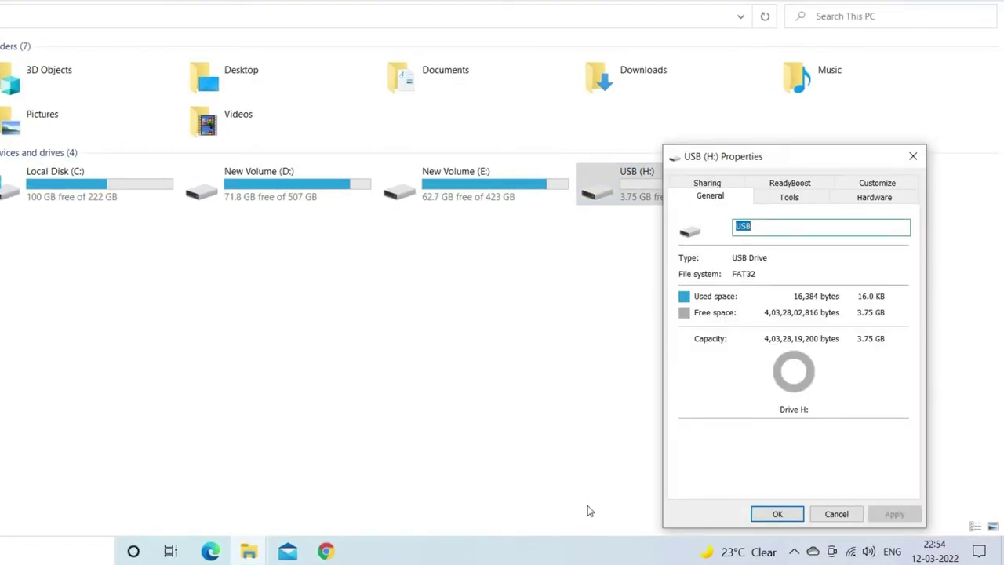
{"action": "left_click", "coordinate": [789, 196]}
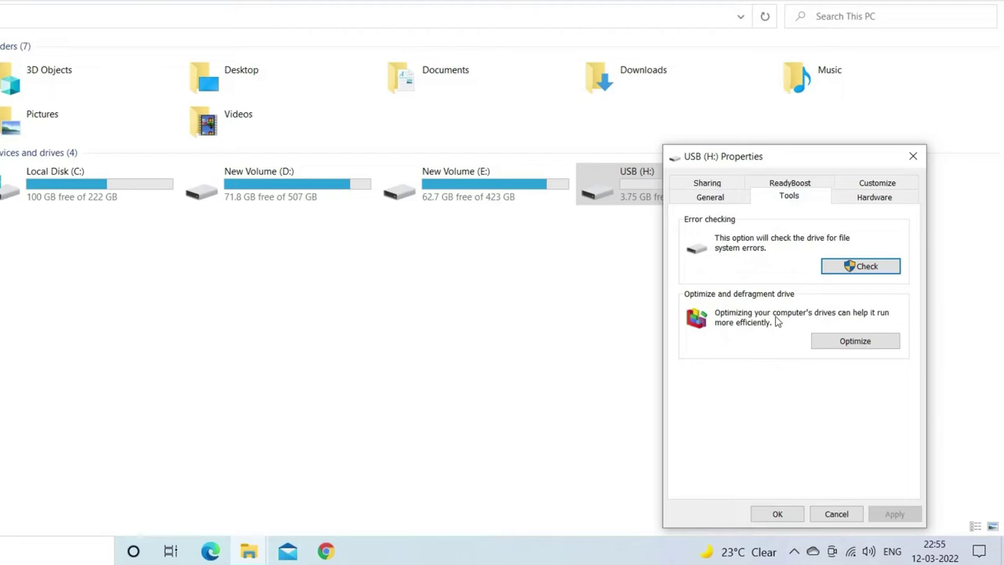
{"action": "left_click", "coordinate": [836, 265]}
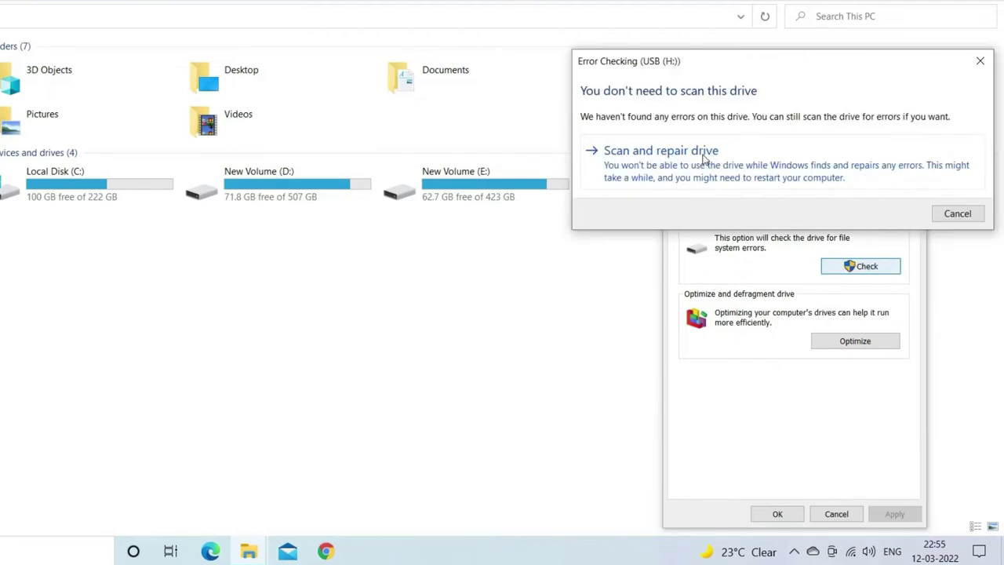
{"action": "left_click", "coordinate": [704, 157]}
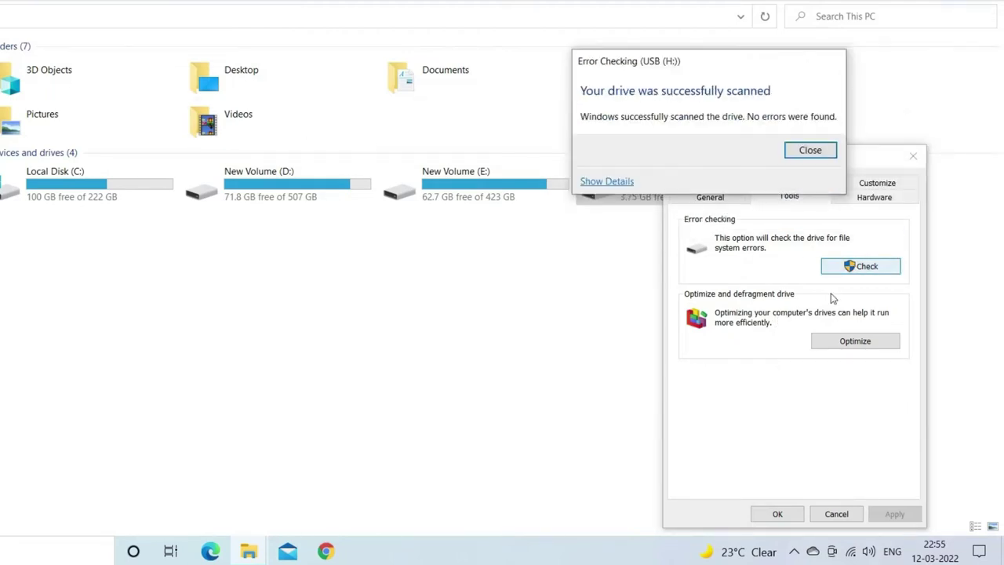
{"action": "left_click", "coordinate": [813, 151]}
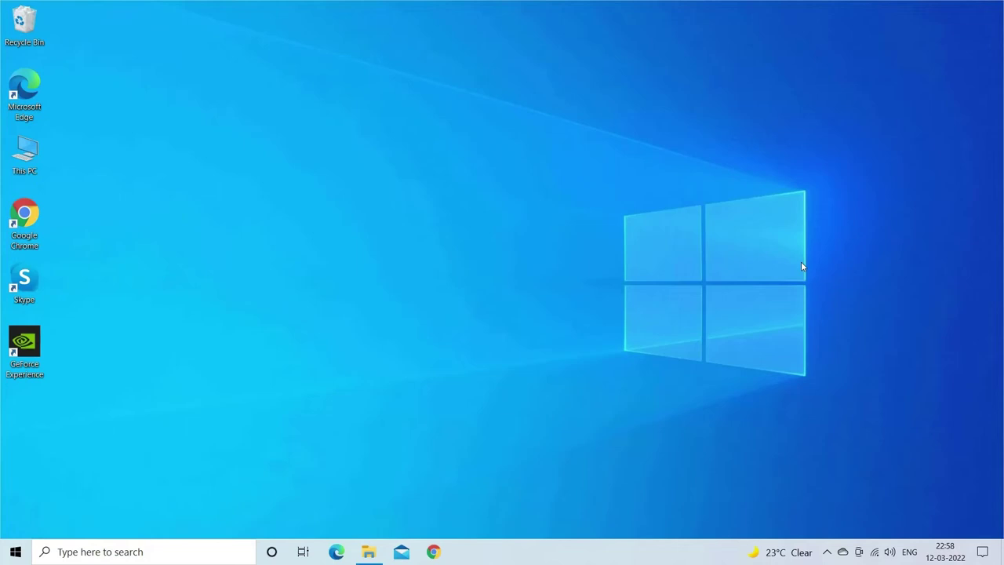
Launch Disk Management with diskmgmt.msc from the Run box.
{"action": "key", "text": "super+r"}
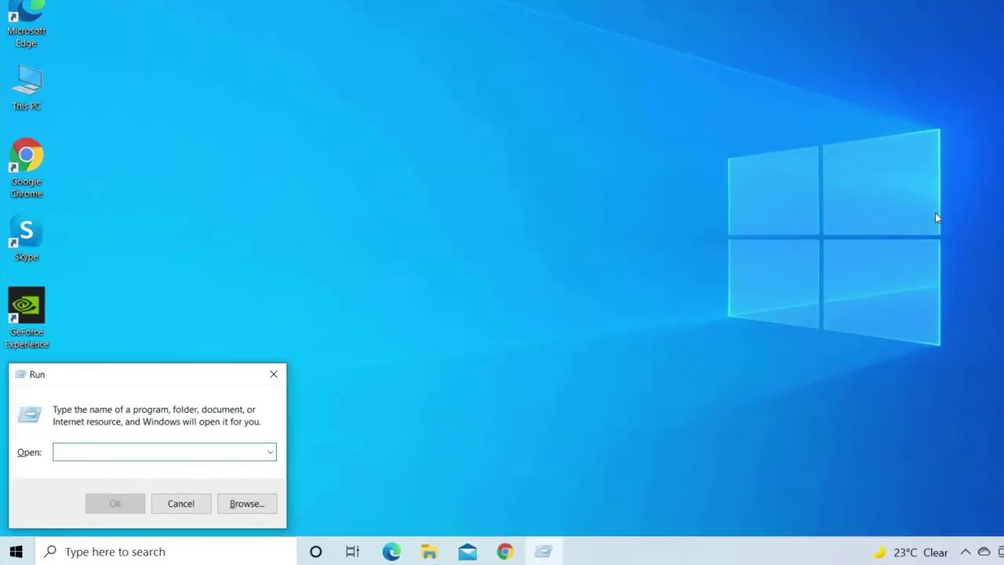
{"action": "type", "text": "di"}
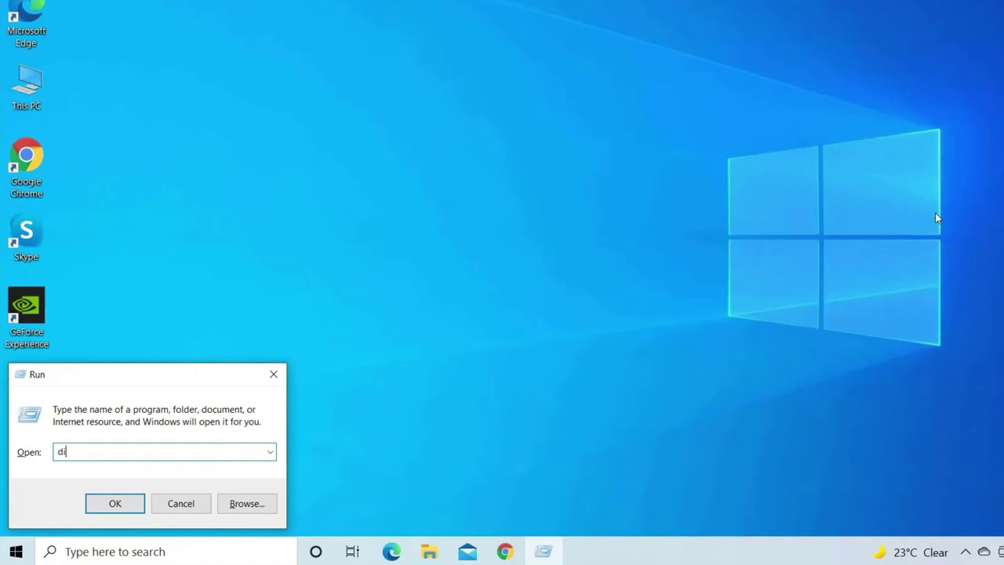
{"action": "type", "text": "skmgmt.ms"}
{"action": "type", "text": "c"}
{"action": "key", "text": "Return"}
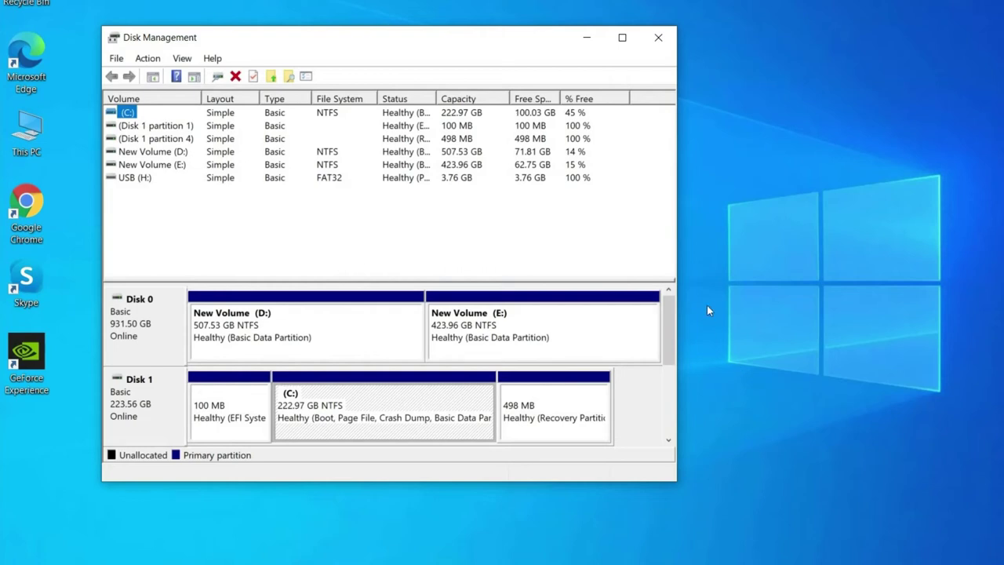
{"action": "left_click", "coordinate": [527, 221]}
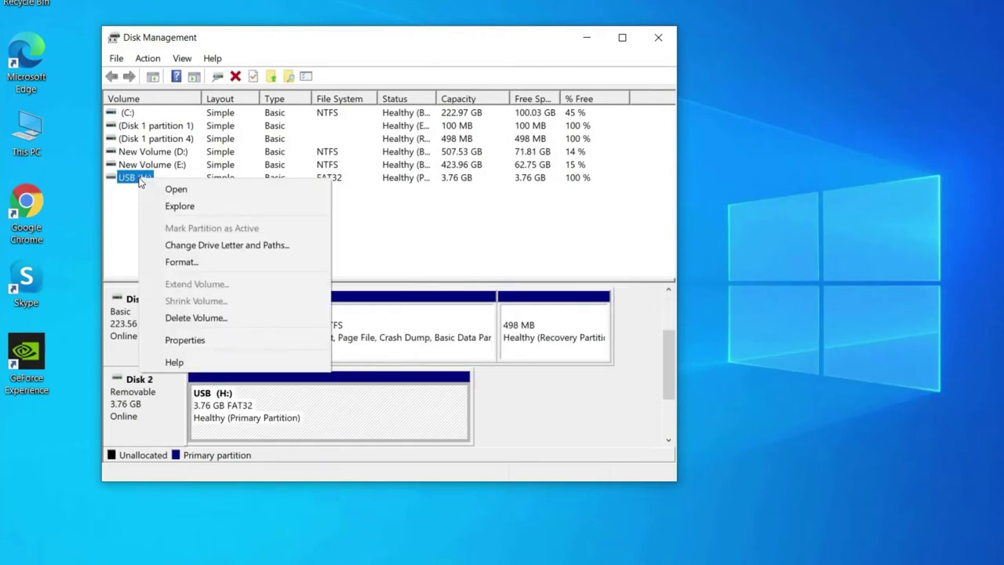
Change the USB volume's drive letter from H to A and accept the warning.
{"action": "left_click", "coordinate": [252, 246]}
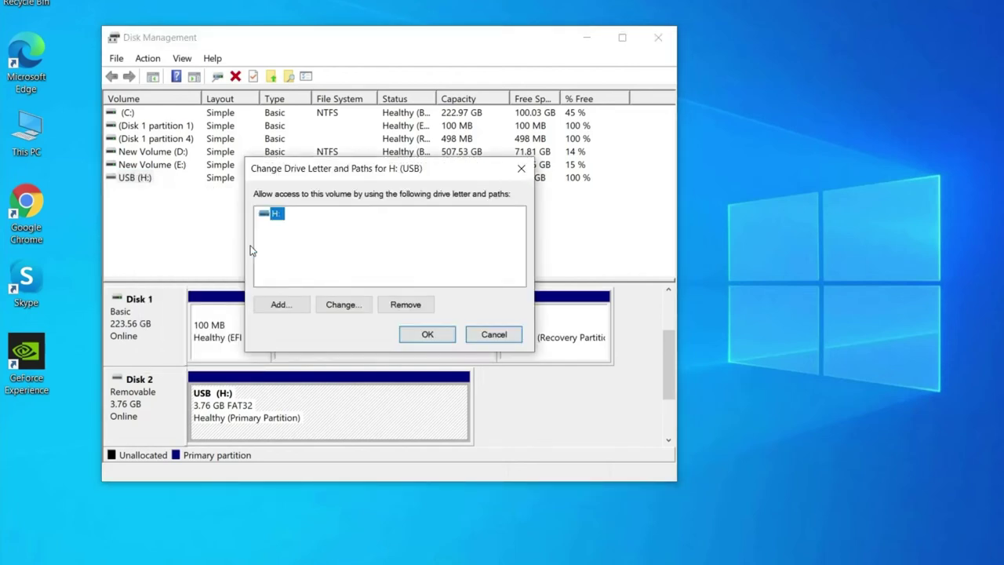
{"action": "left_click", "coordinate": [343, 305]}
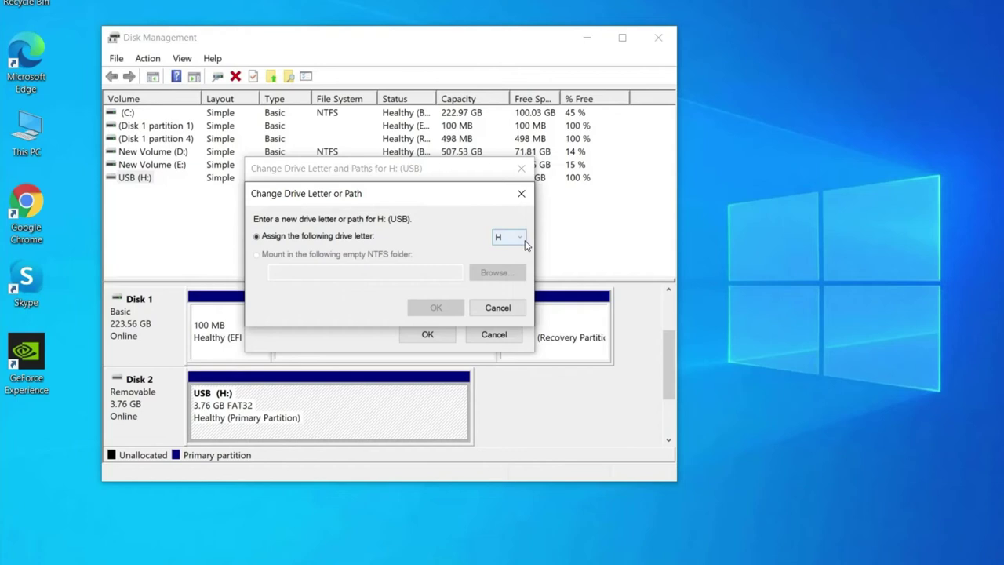
{"action": "left_click", "coordinate": [526, 245]}
{"action": "left_click", "coordinate": [510, 254]}
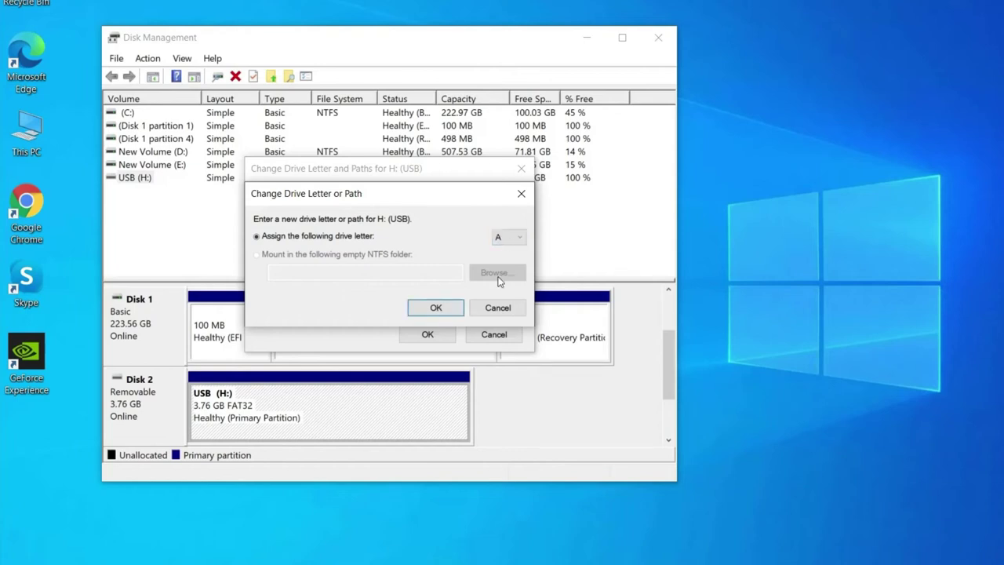
{"action": "left_click", "coordinate": [441, 307]}
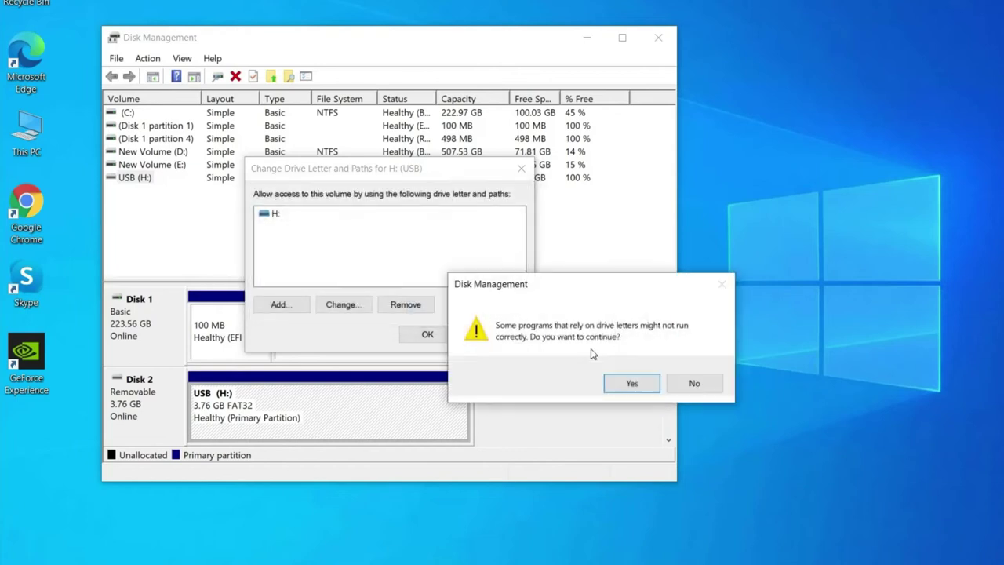
{"action": "left_click", "coordinate": [632, 383]}
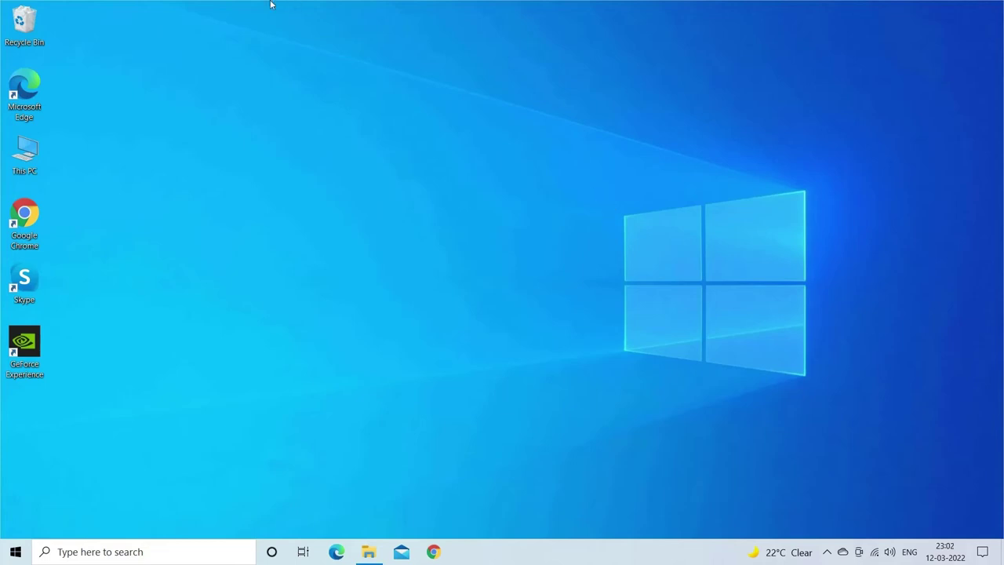
Format USB (A:) from This PC with the NTFS file system, accepting the erase warning.
{"action": "double_click", "coordinate": [14, 157]}
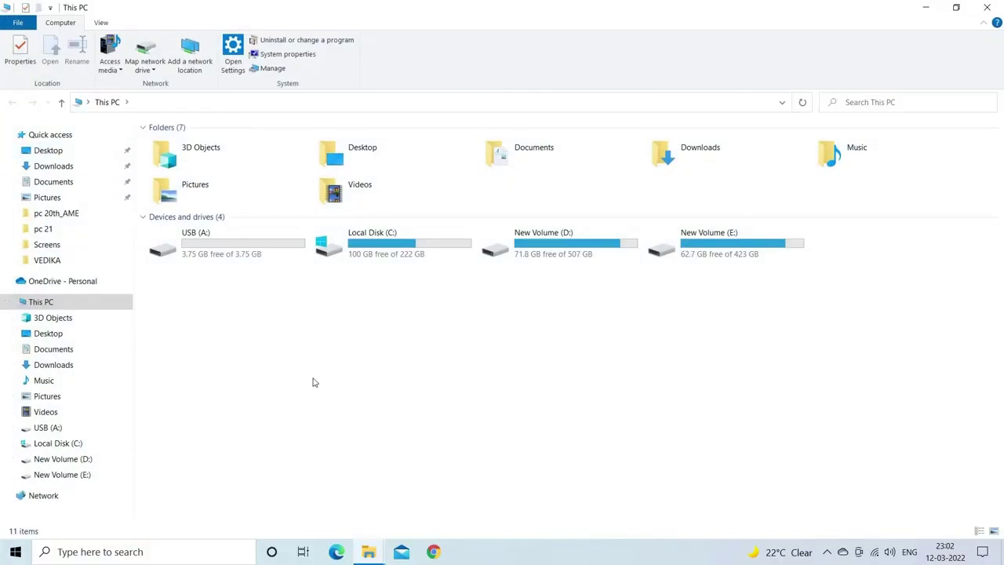
{"action": "right_click", "coordinate": [232, 237]}
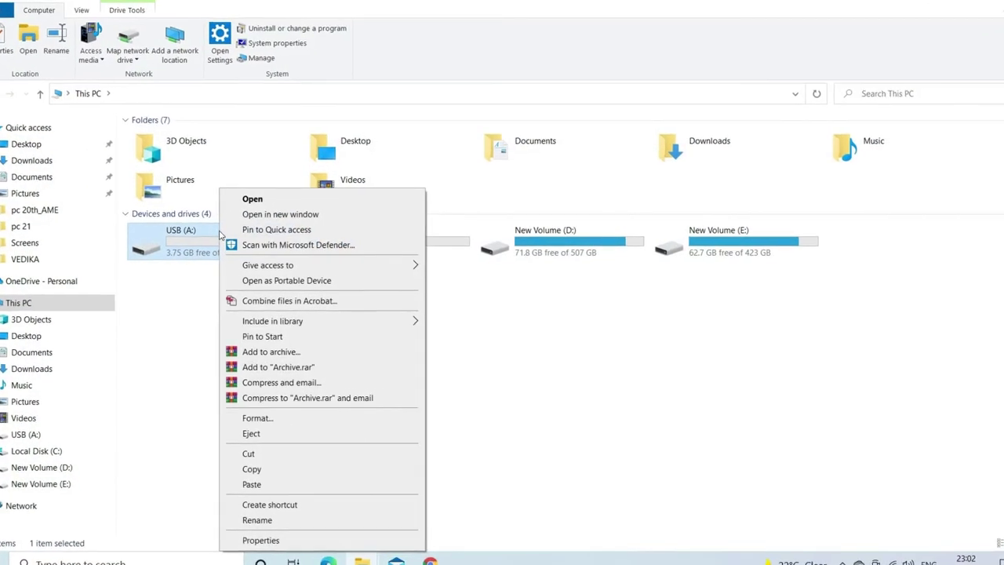
{"action": "left_click", "coordinate": [270, 428]}
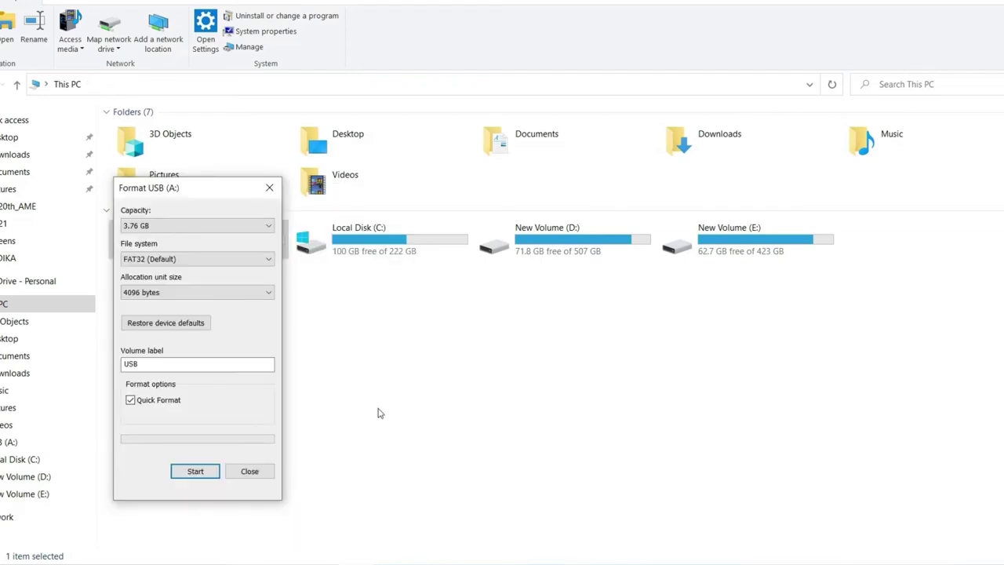
{"action": "left_click", "coordinate": [192, 259]}
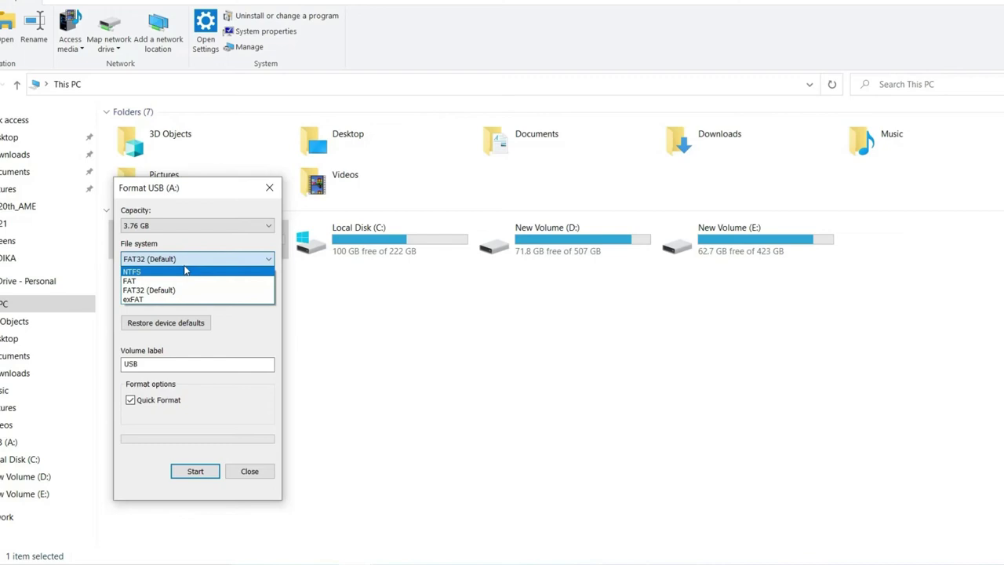
{"action": "left_click", "coordinate": [185, 271]}
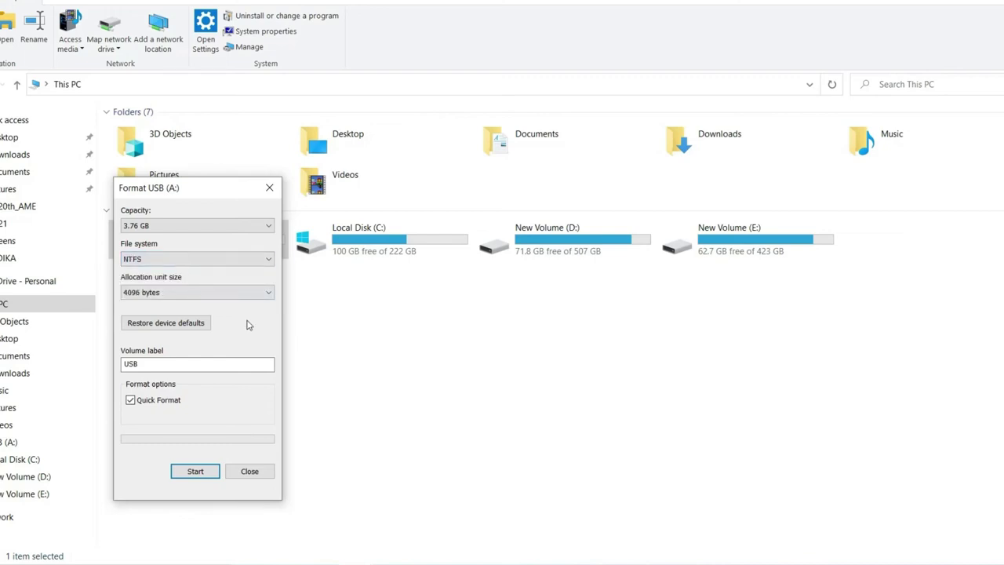
{"action": "left_click", "coordinate": [198, 472]}
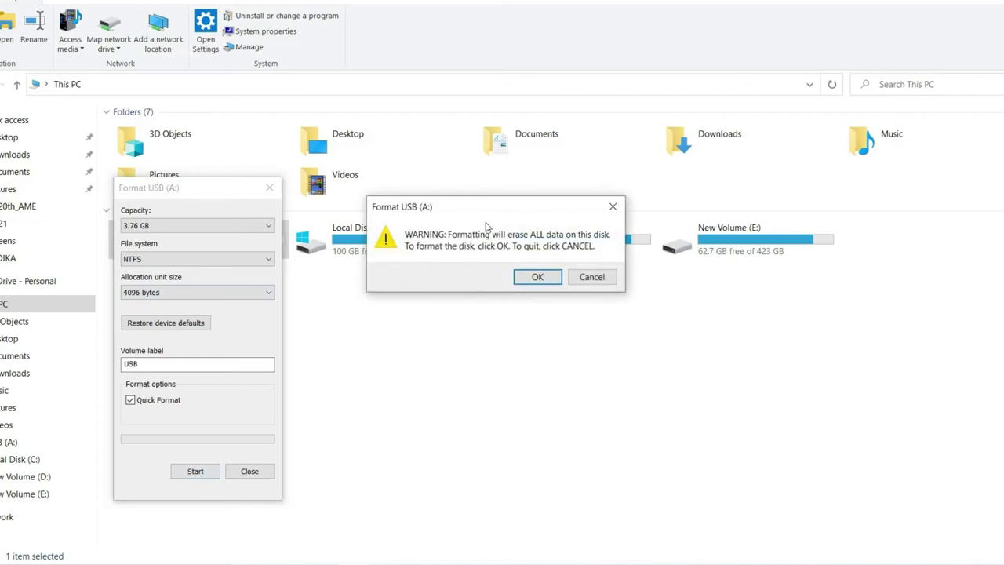
{"action": "left_click", "coordinate": [531, 279]}
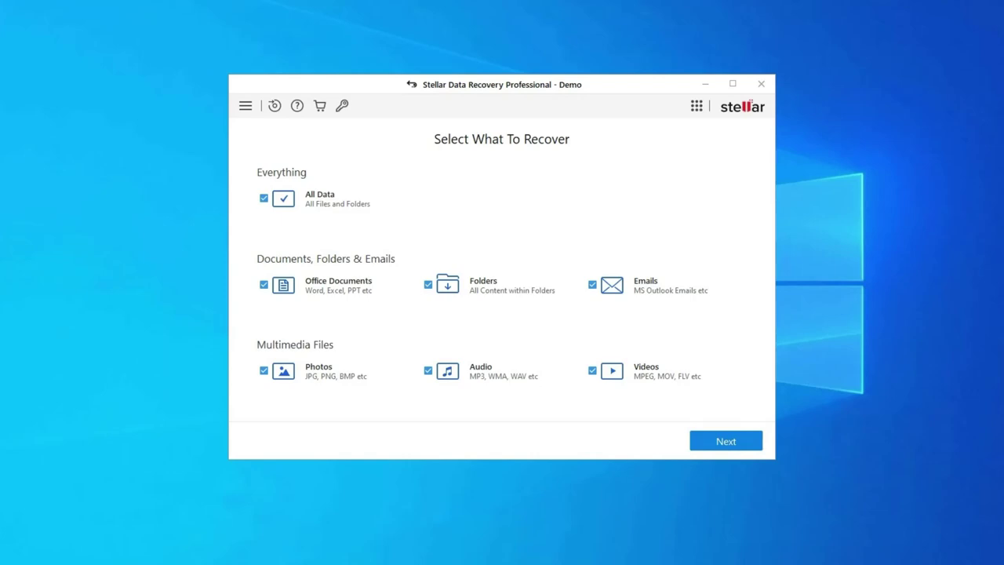
Scan Local Disk (H:) and untick the 689 MB zip archive, leaving 14 files marked.
{"action": "key", "text": "Return"}
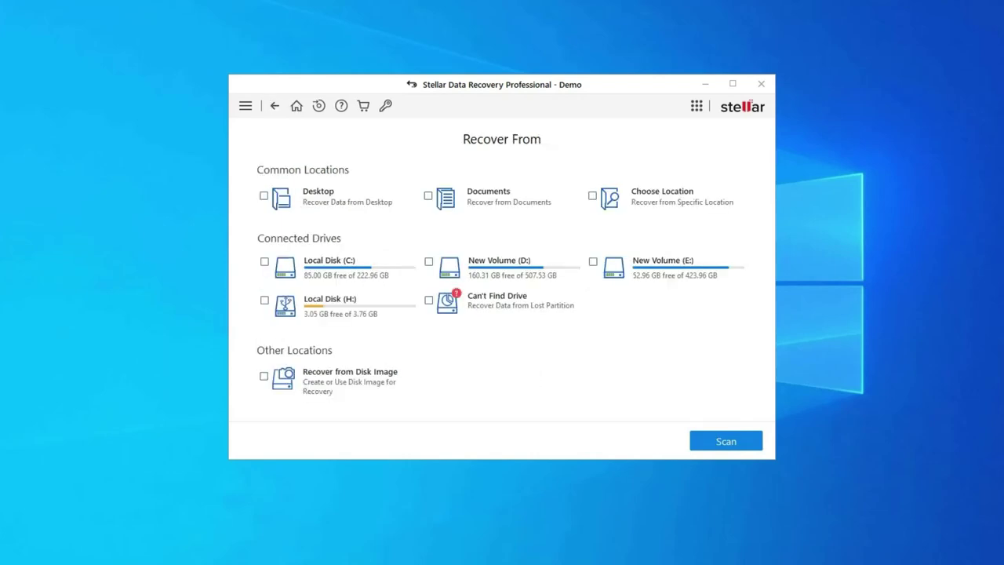
{"action": "left_click", "coordinate": [265, 299]}
{"action": "left_click", "coordinate": [264, 300]}
{"action": "left_click", "coordinate": [354, 311]}
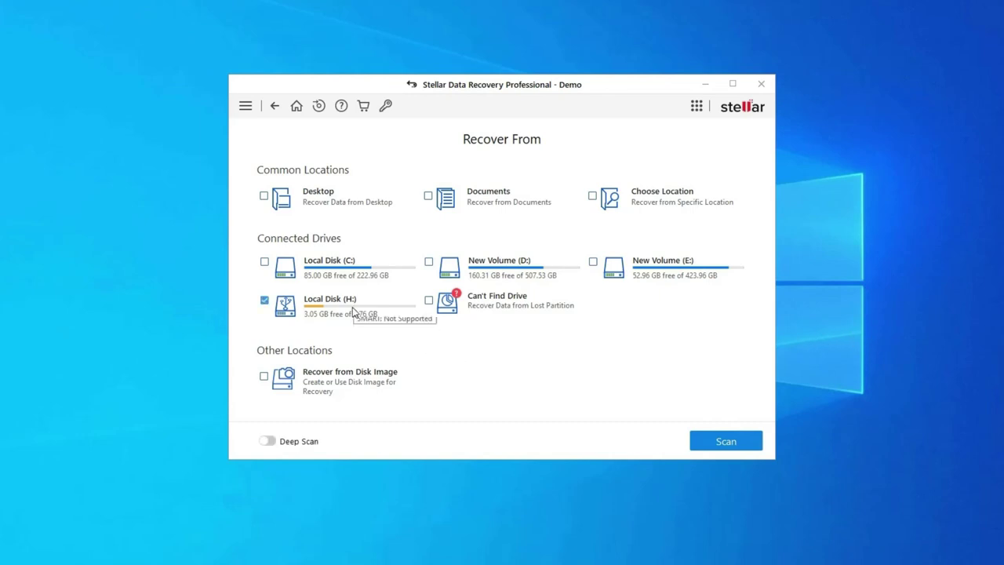
{"action": "left_click", "coordinate": [728, 442]}
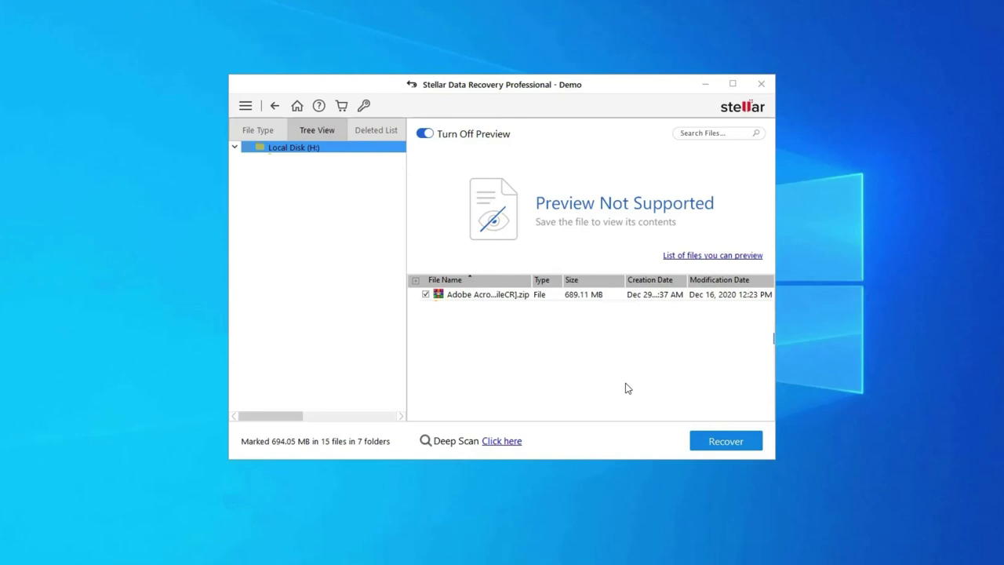
{"action": "left_click", "coordinate": [426, 295]}
{"action": "left_click", "coordinate": [426, 295]}
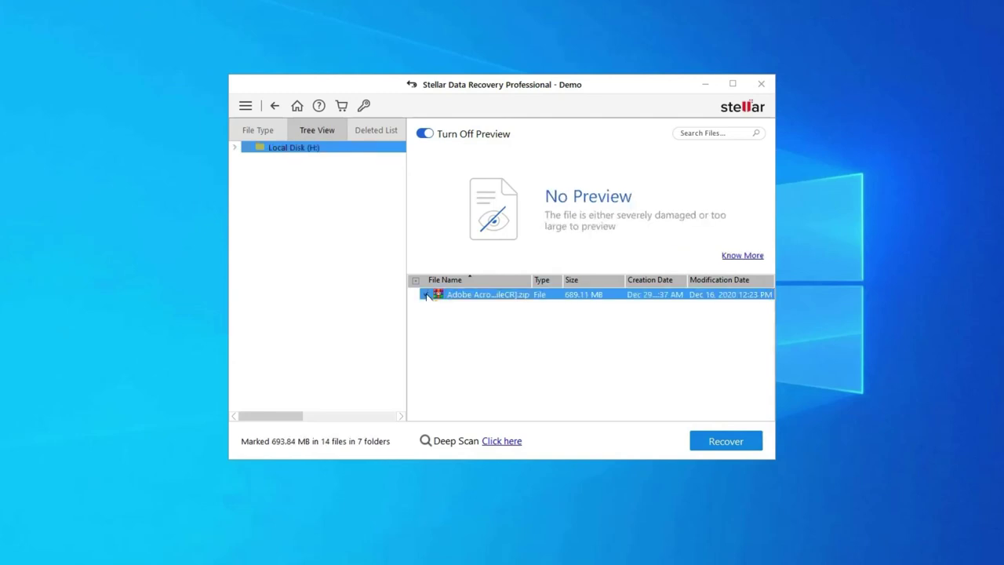